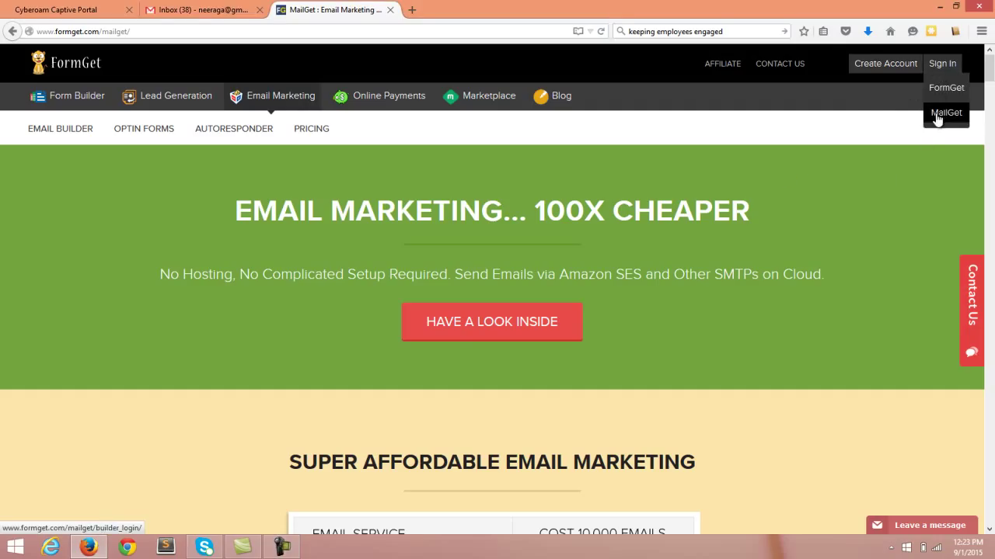
Choose MailGet from the FormGet Sign In menu to load its login page.
click(938, 119)
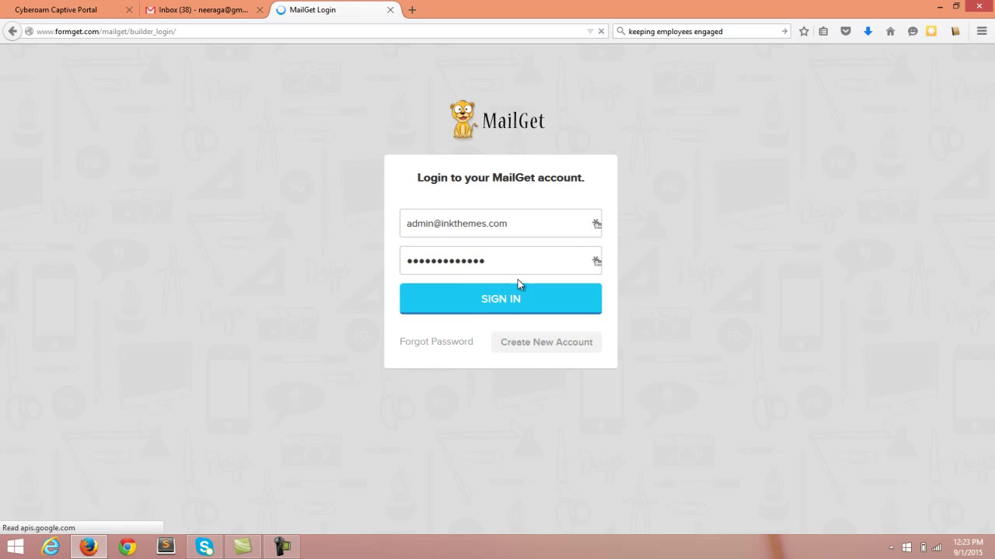
Sign in to MailGet with the saved credentials and glance over the dashboard.
click(513, 301)
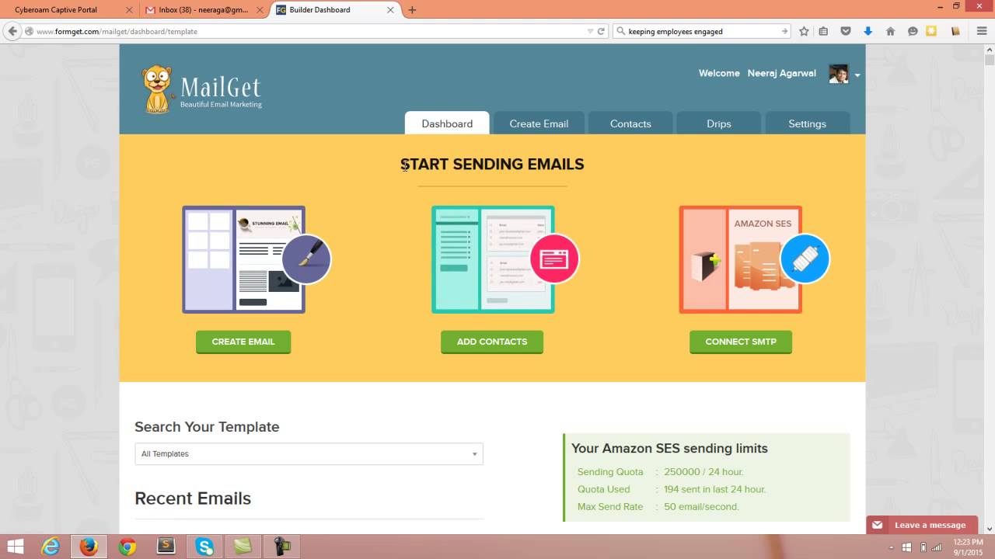
scroll(946, 187, down, 3)
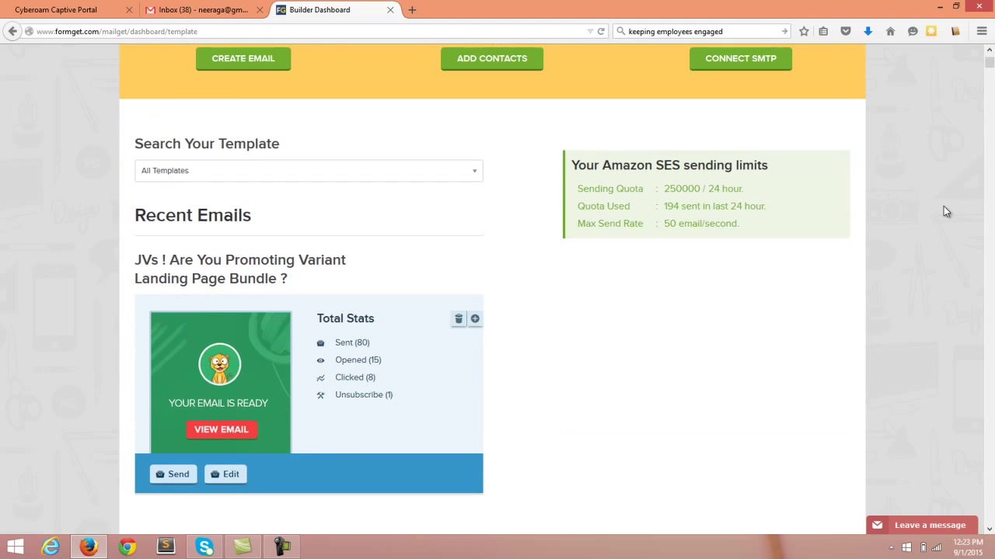
scroll(932, 206, up, 3)
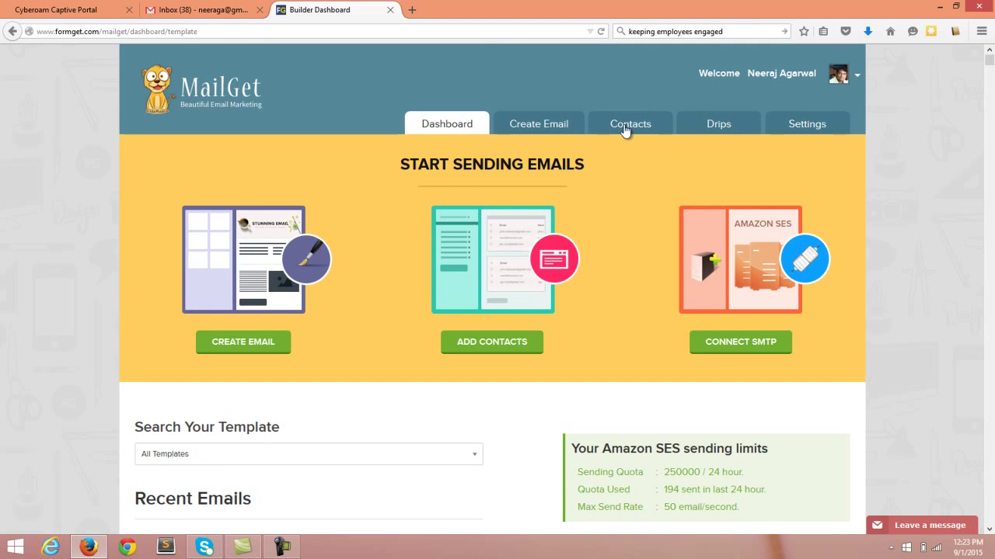
Go to Contacts, then Clean Contact List, and scroll to the email list table.
click(622, 129)
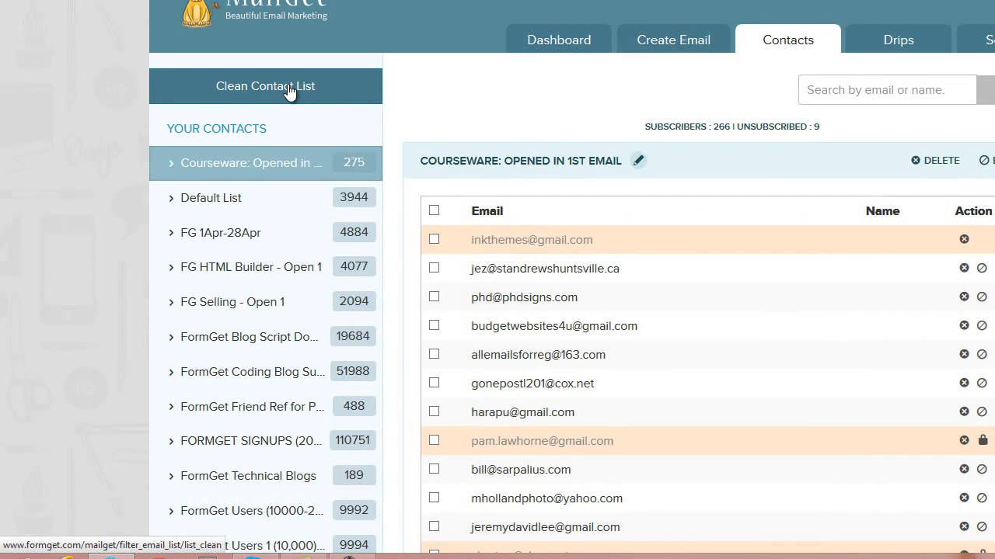
click(289, 92)
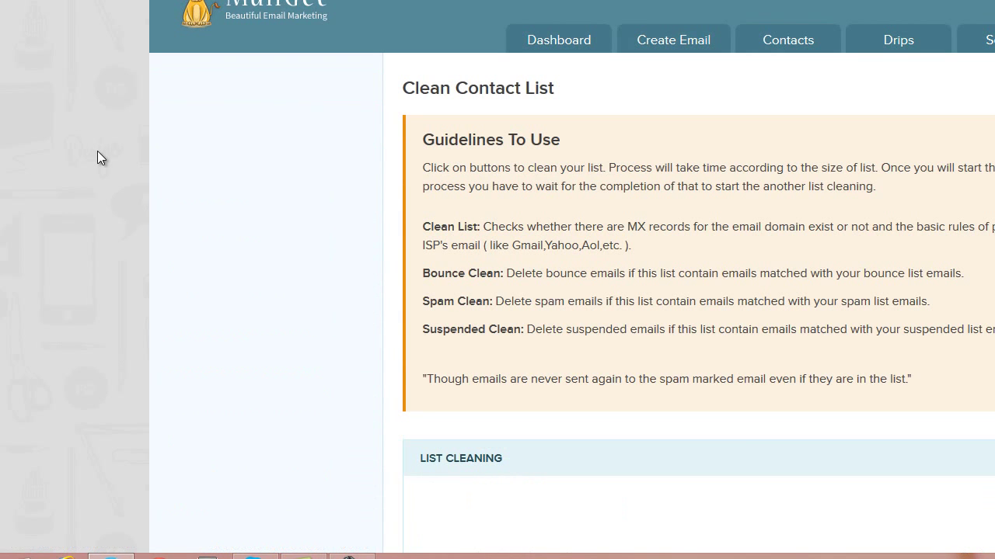
scroll(97, 151, down, 2)
scroll(97, 150, down, 3)
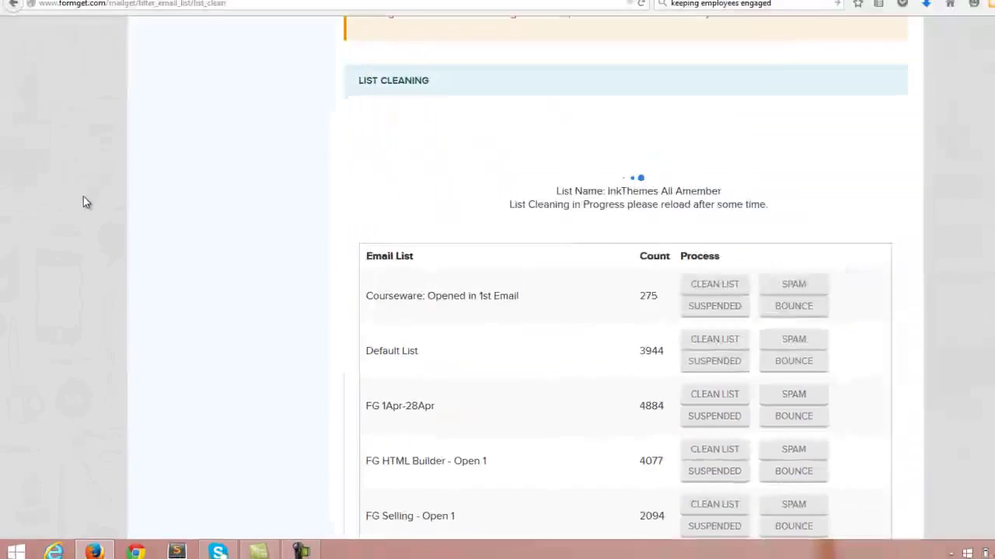
scroll(97, 150, down, 5)
scroll(77, 216, up, 5)
scroll(78, 213, up, 5)
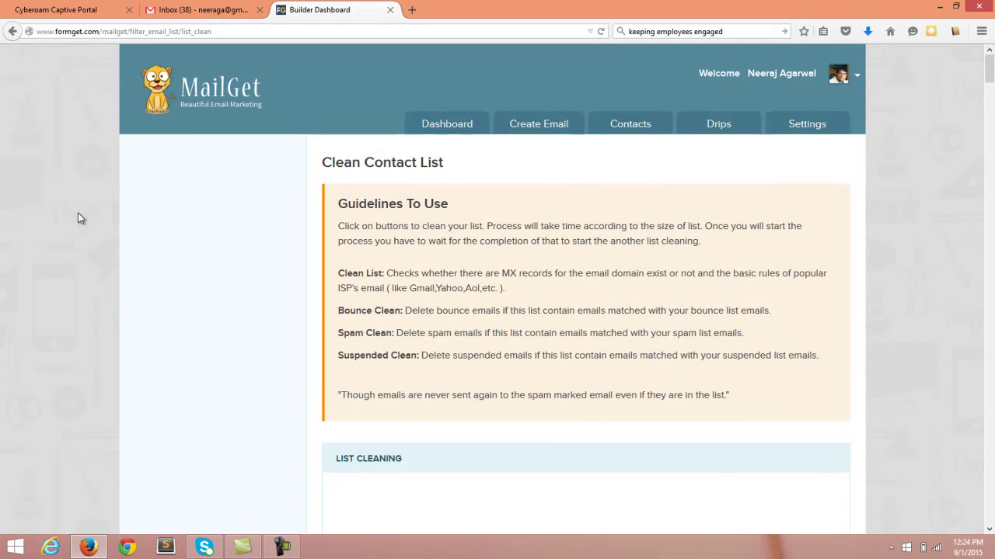
scroll(42, 233, down, 3)
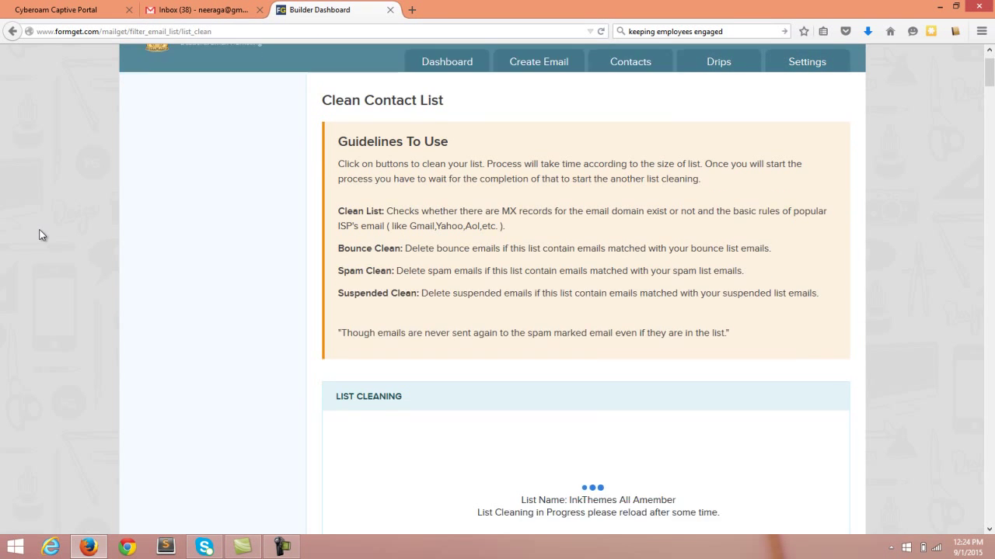
scroll(42, 235, down, 3)
click(653, 82)
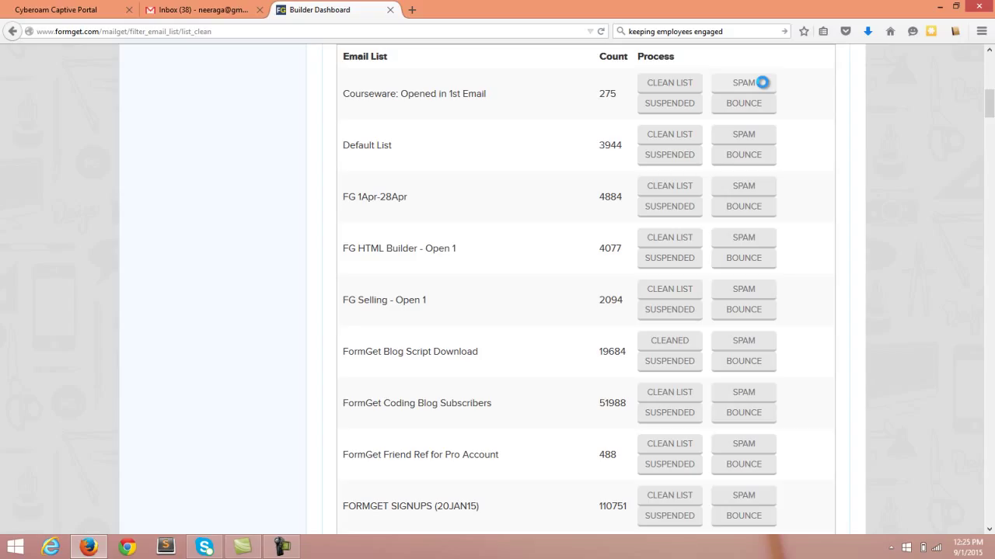
click(752, 84)
click(717, 85)
click(429, 89)
click(654, 108)
Scroll past the processing InkThemes All Amember list down to the List cleaning History.
scroll(227, 259, down, 5)
scroll(227, 254, down, 4)
scroll(227, 255, down, 8)
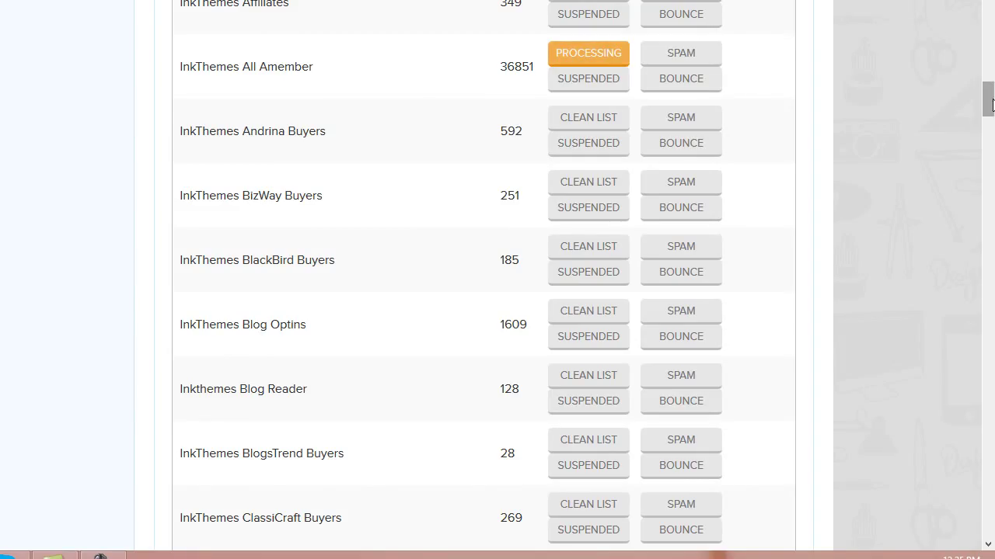
drag(987, 99, 989, 240)
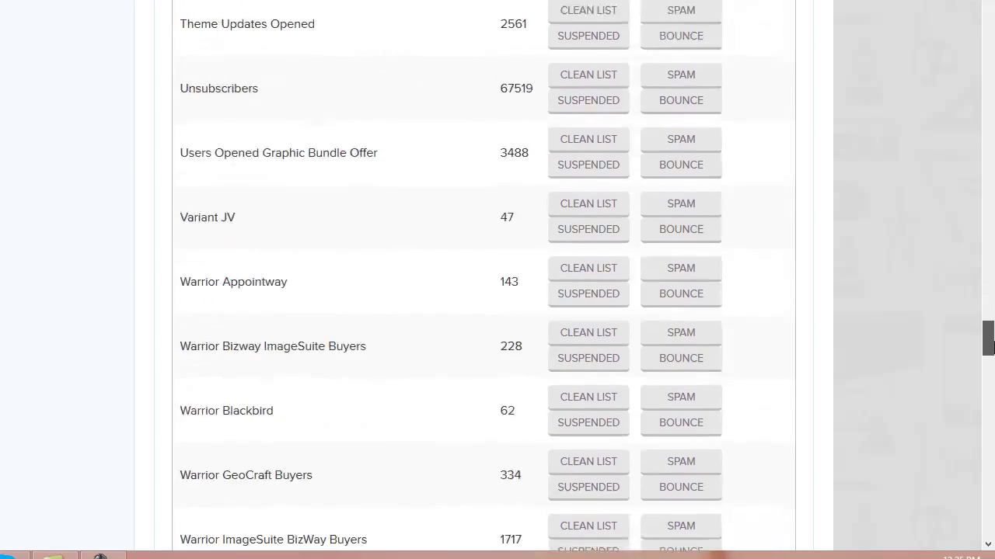
mouse_move(988, 241)
mouse_down()
mouse_move(990, 499)
mouse_move(984, 477)
mouse_up()
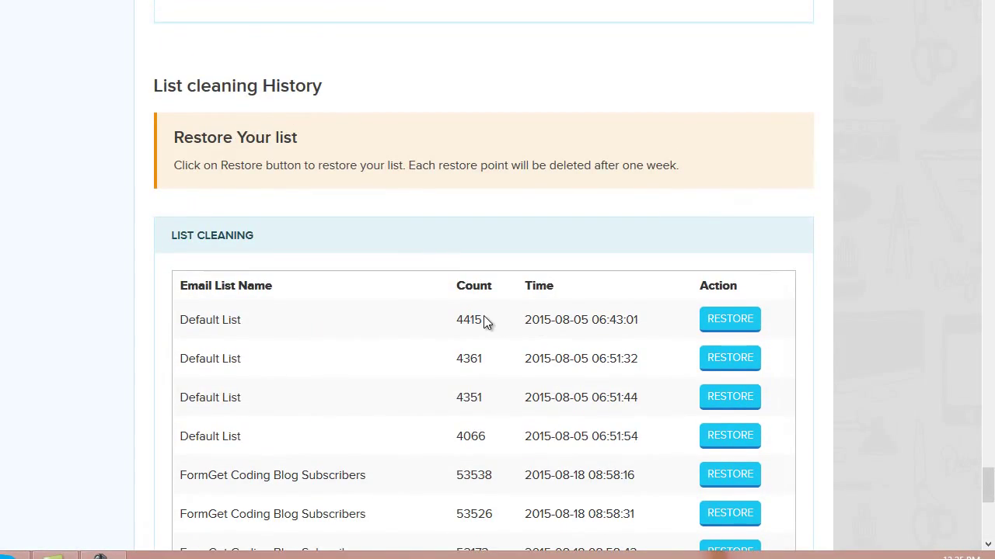
scroll(484, 322, down, 2)
scroll(484, 300, down, 2)
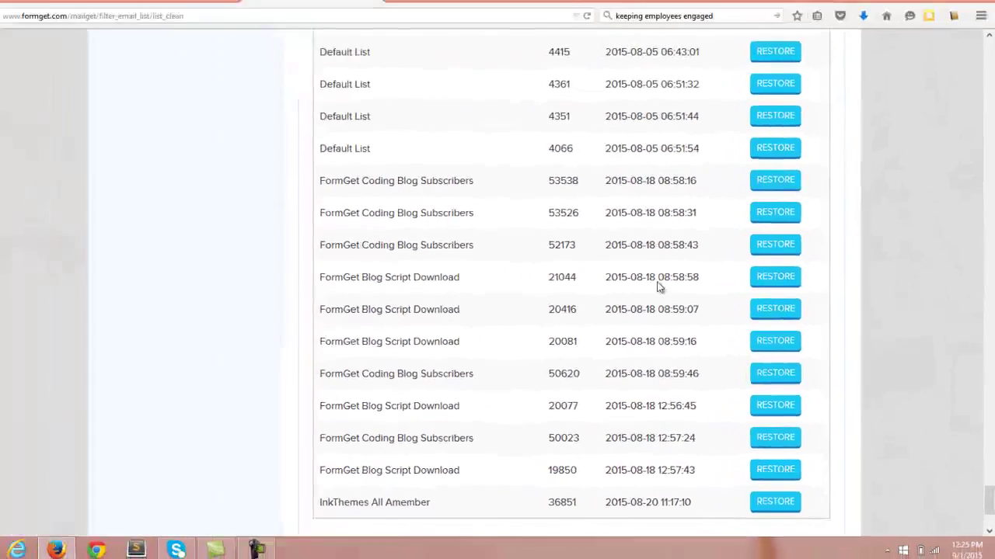
scroll(664, 355, down, 2)
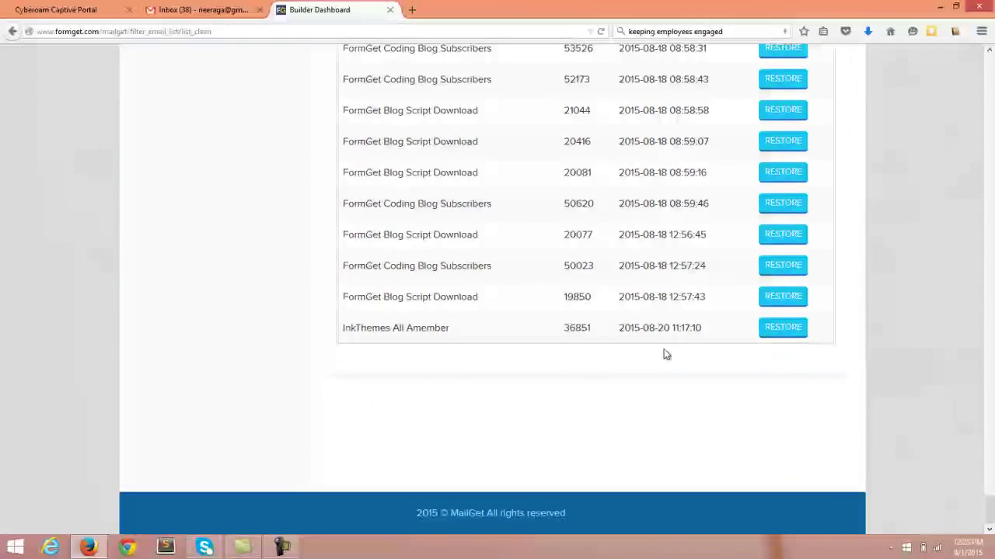
scroll(622, 326, up, 5)
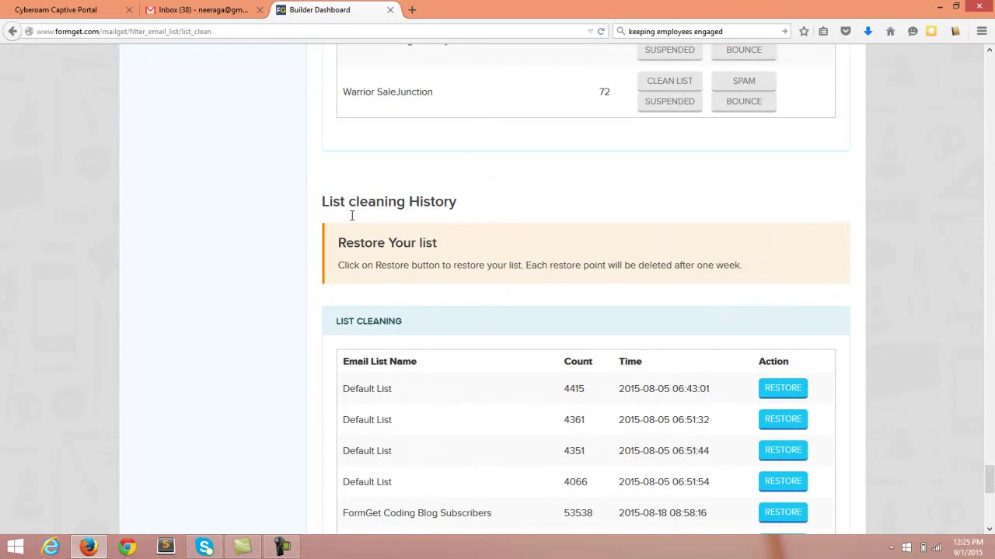
scroll(482, 233, down, 5)
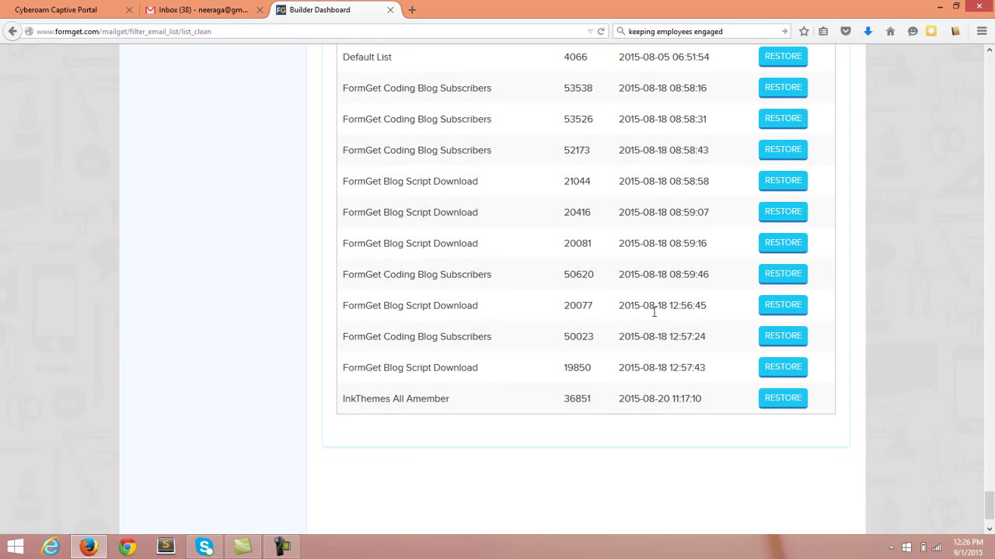
scroll(631, 317, up, 1)
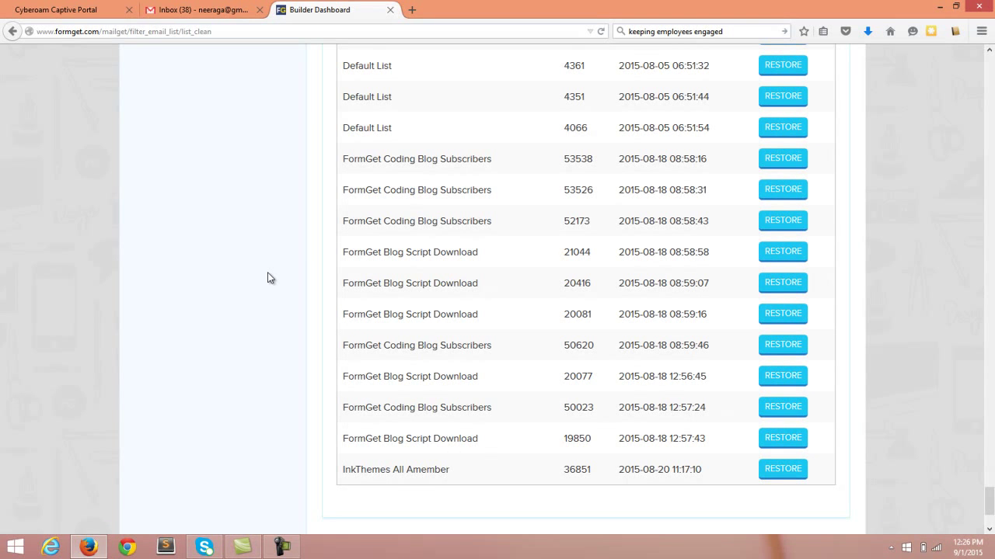
Drag the scrollbar back to the top of the Clean Contact List page.
click(990, 410)
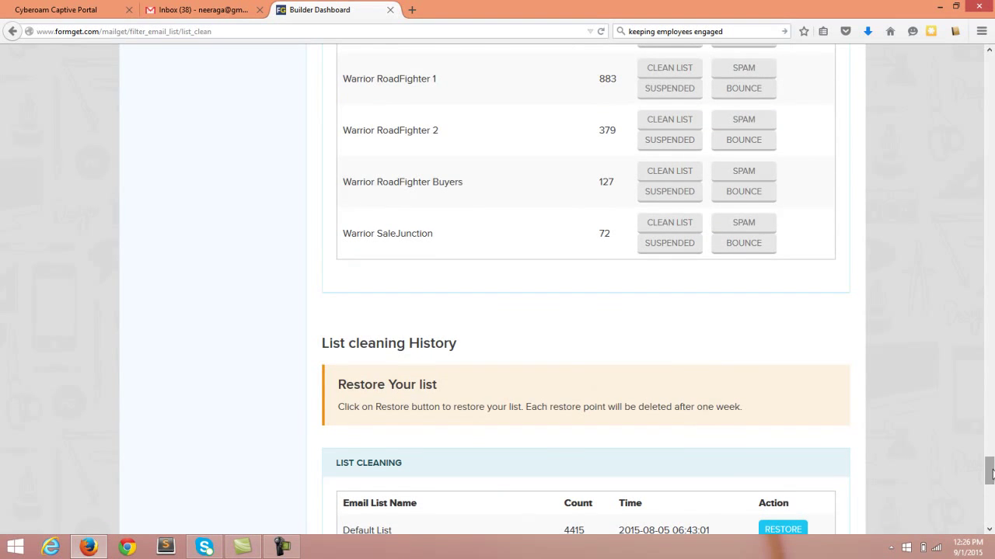
drag(990, 468, 989, 72)
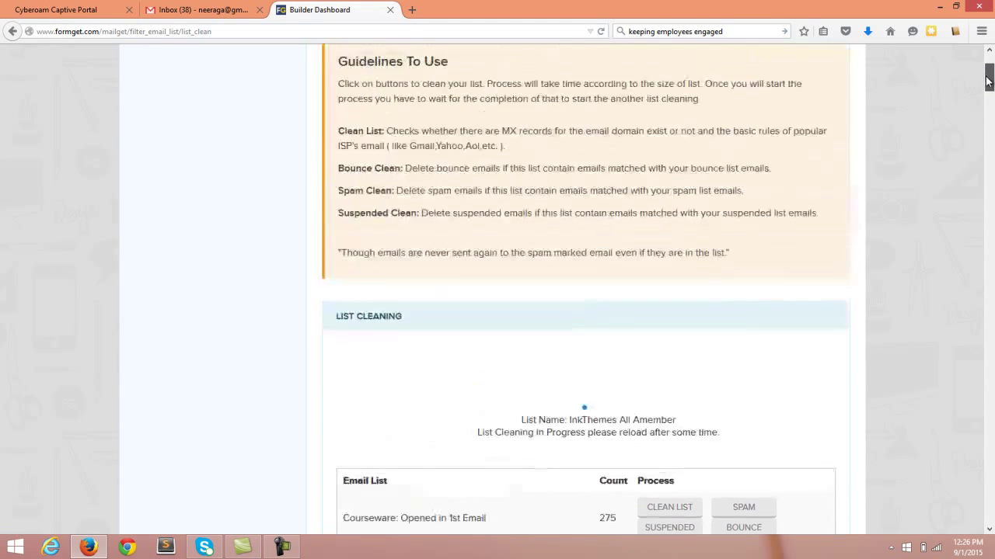